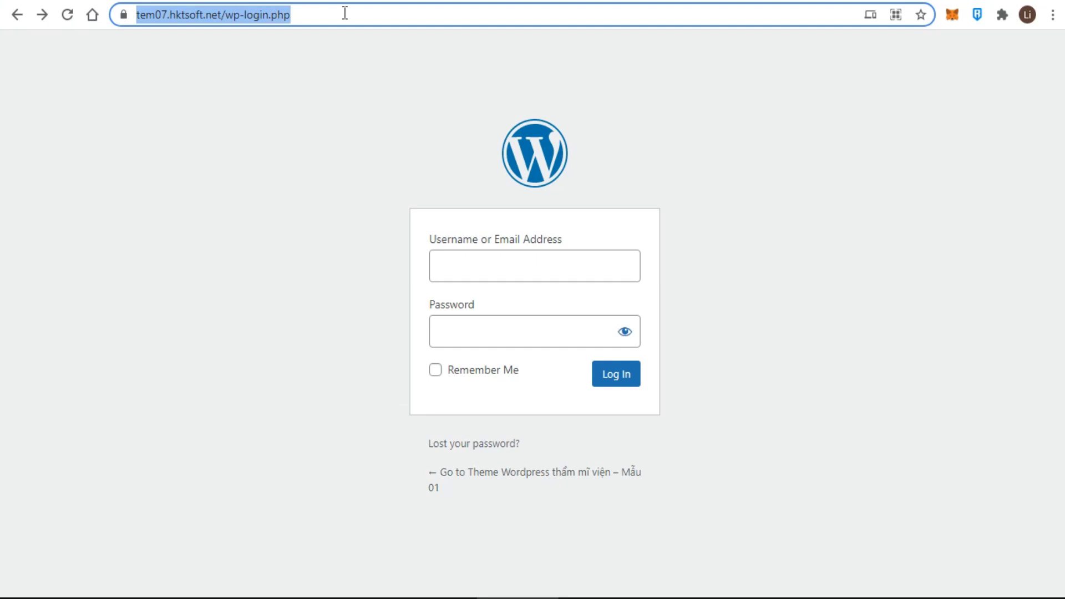
Step: Enter the username 'admin' in the Username or Email Address field on wp-login.php
click(357, 56)
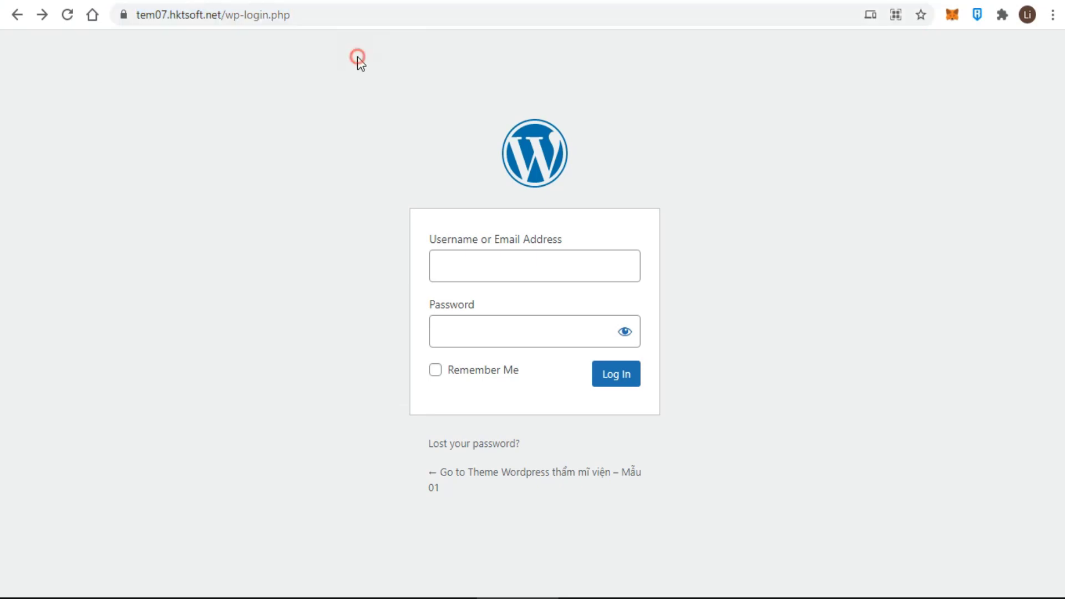
click(488, 264)
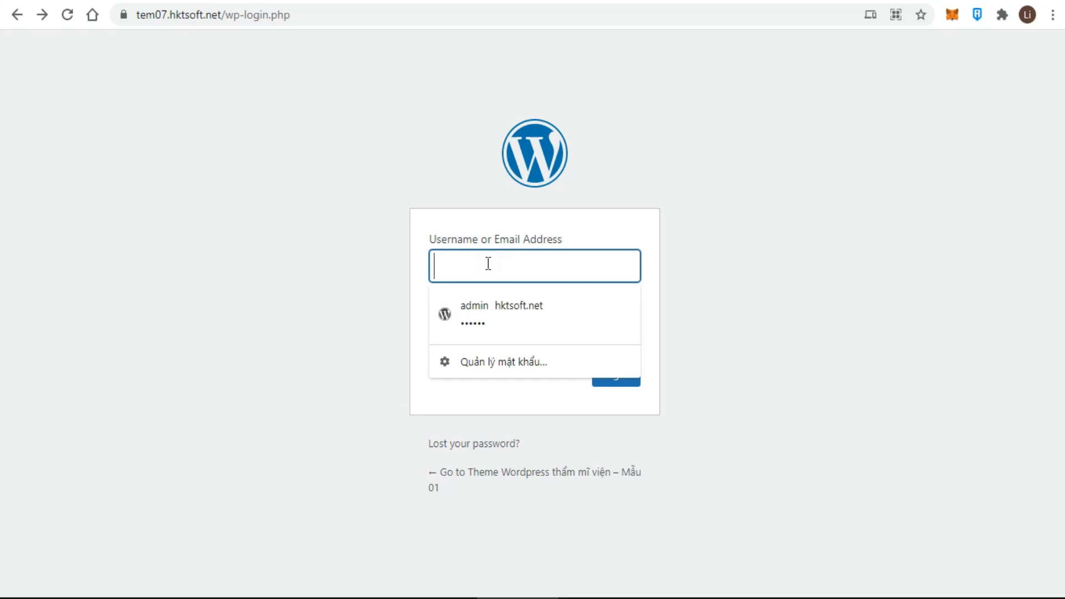
text(admin)
click(838, 420)
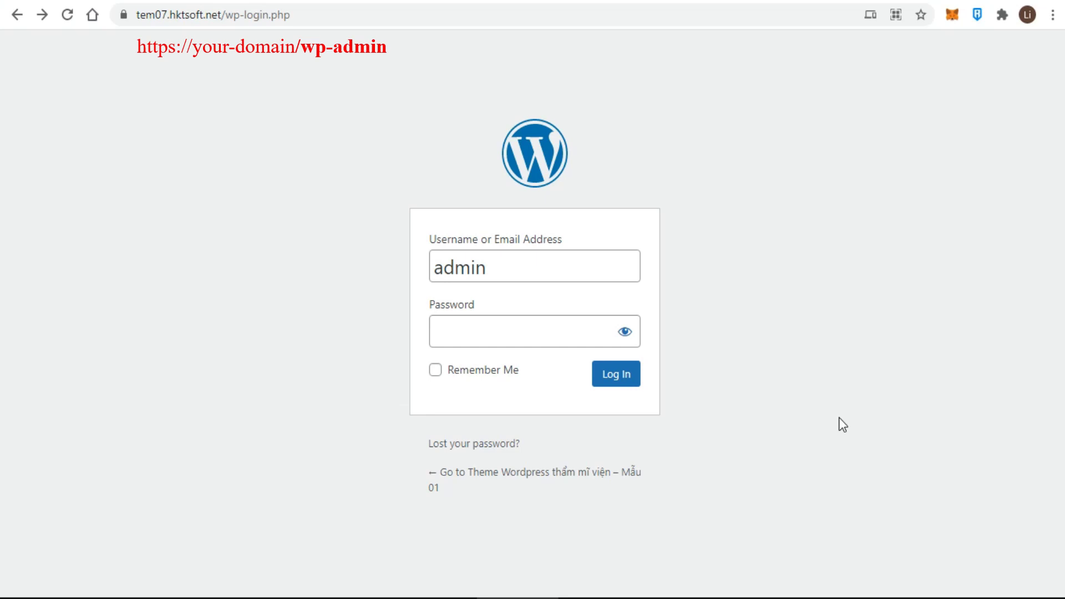
Step: Submit a short wrong password to show the incorrect-password error for admin
click(493, 341)
text(ad)
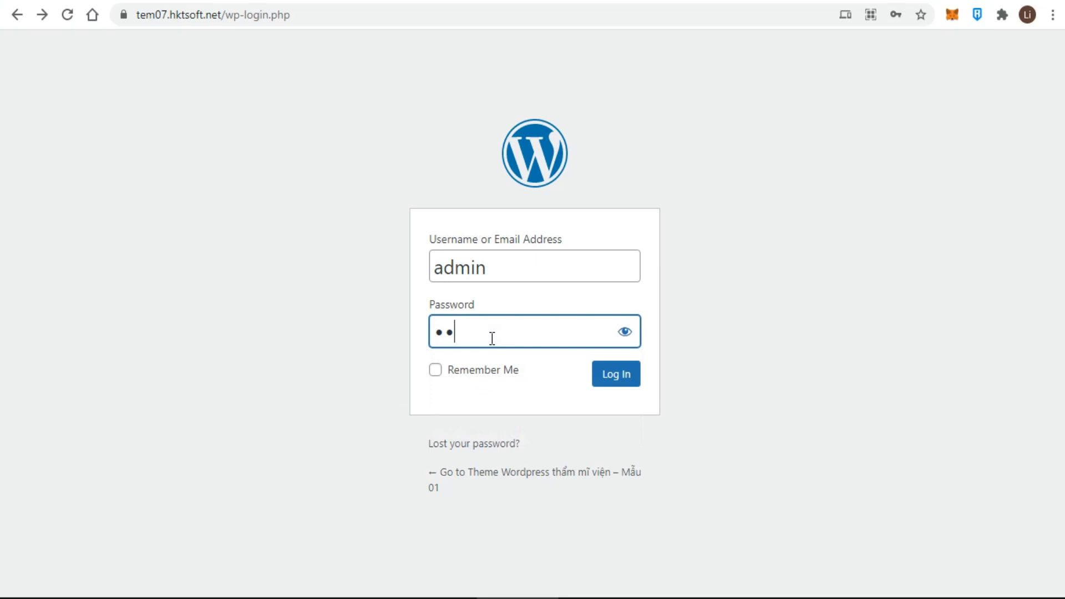
click(617, 381)
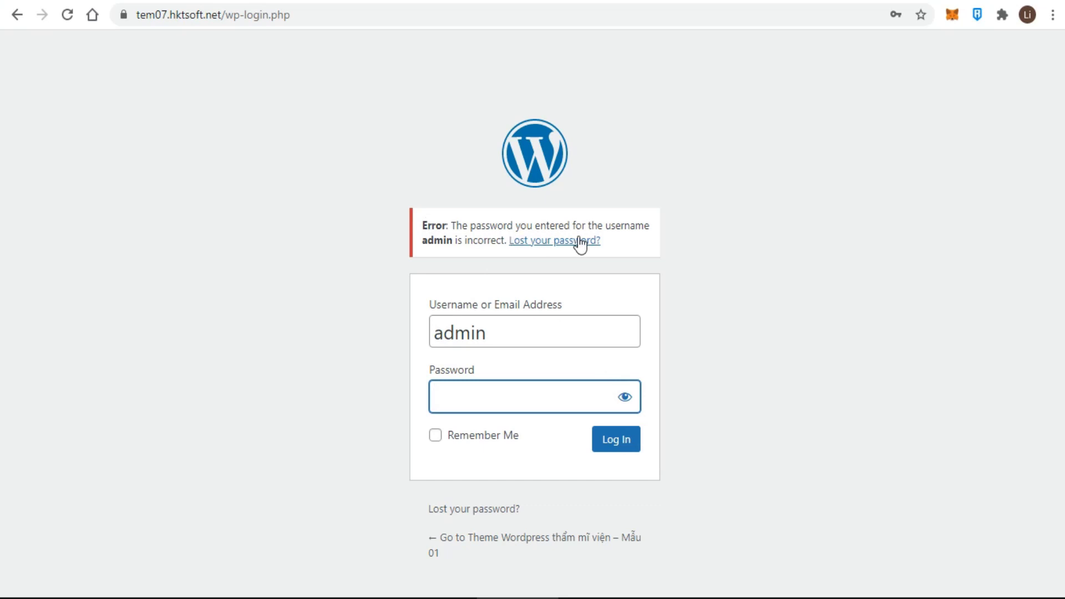
click(549, 243)
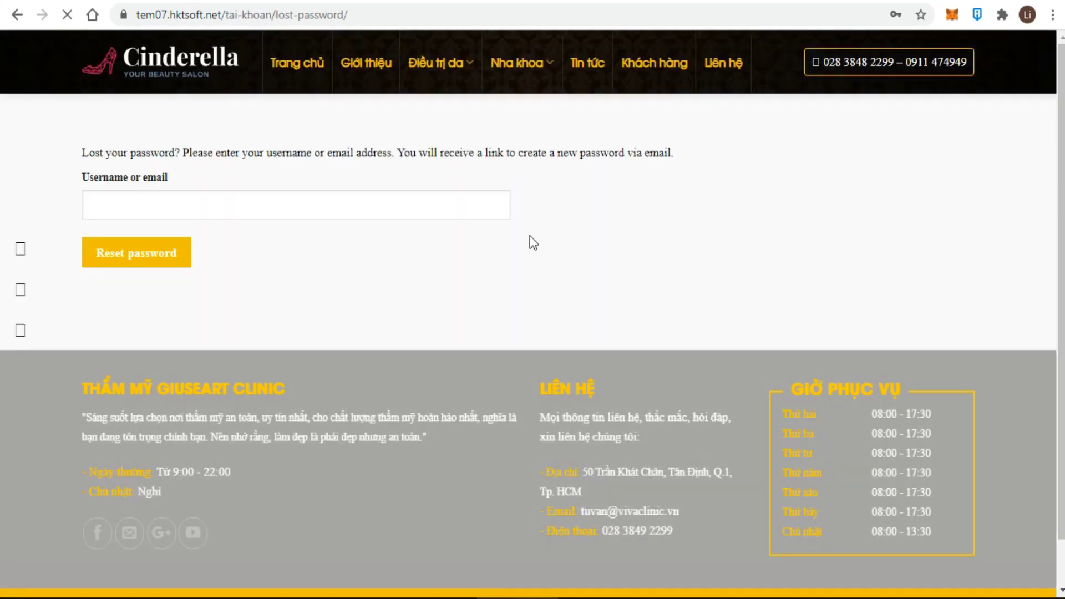
click(294, 210)
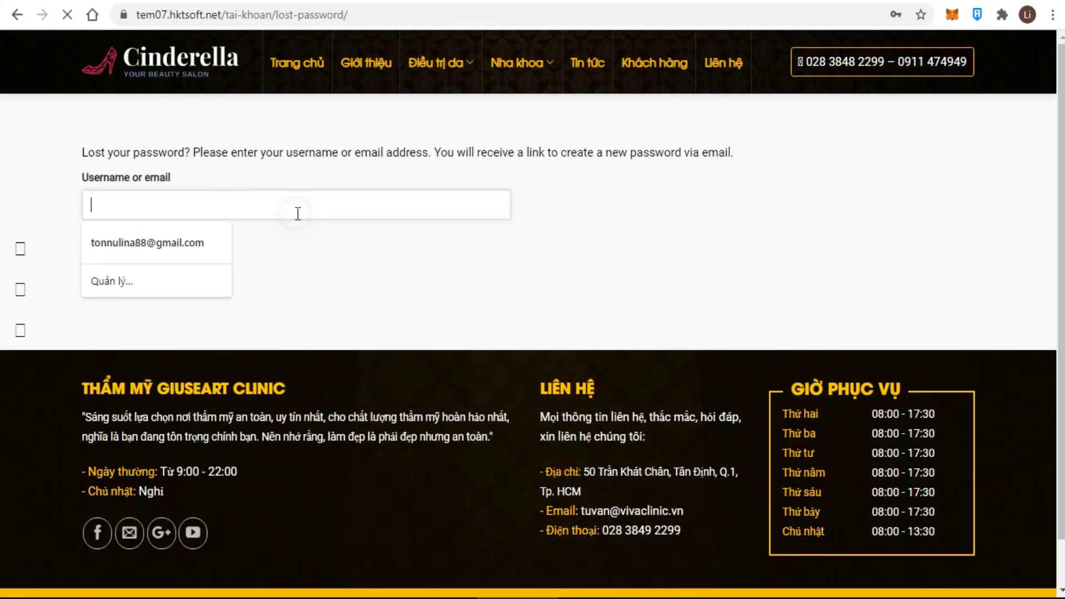
click(9, 17)
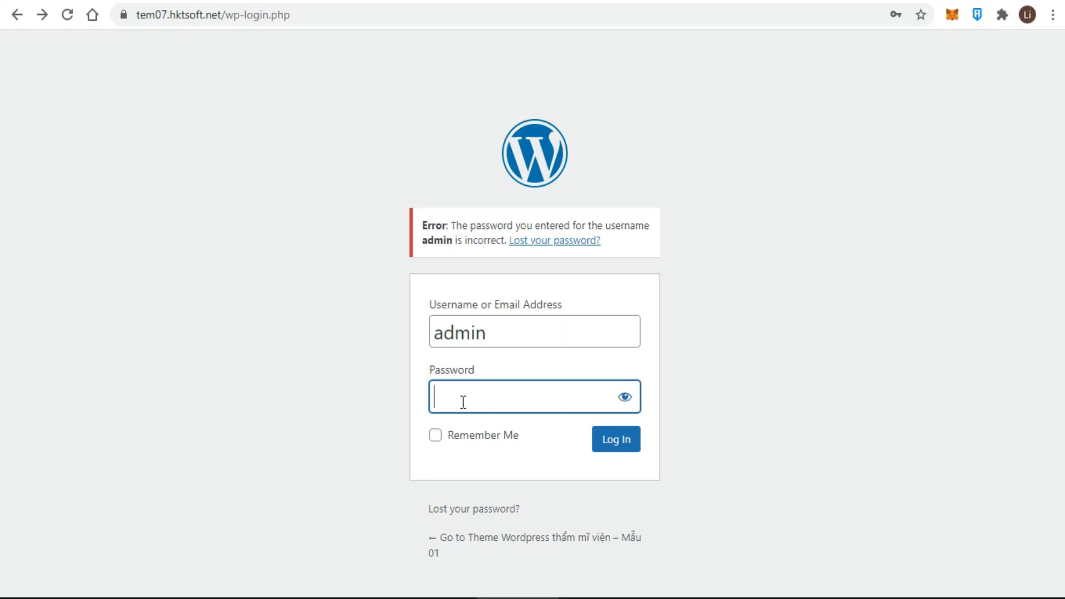
Step: Paste the correct account password and submit the login for admin
key(ctrl+v)
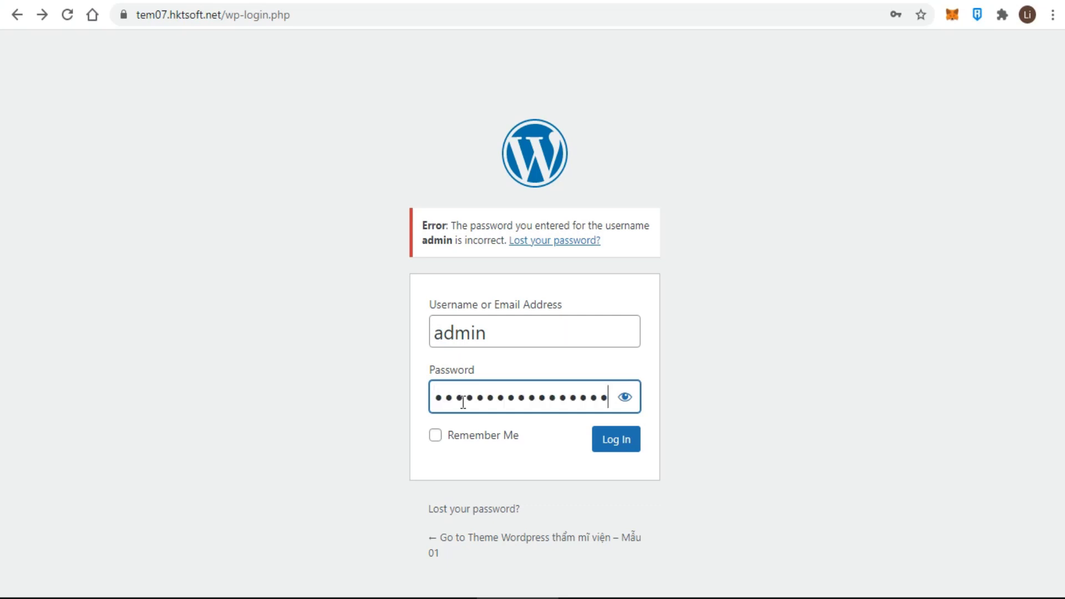
click(618, 442)
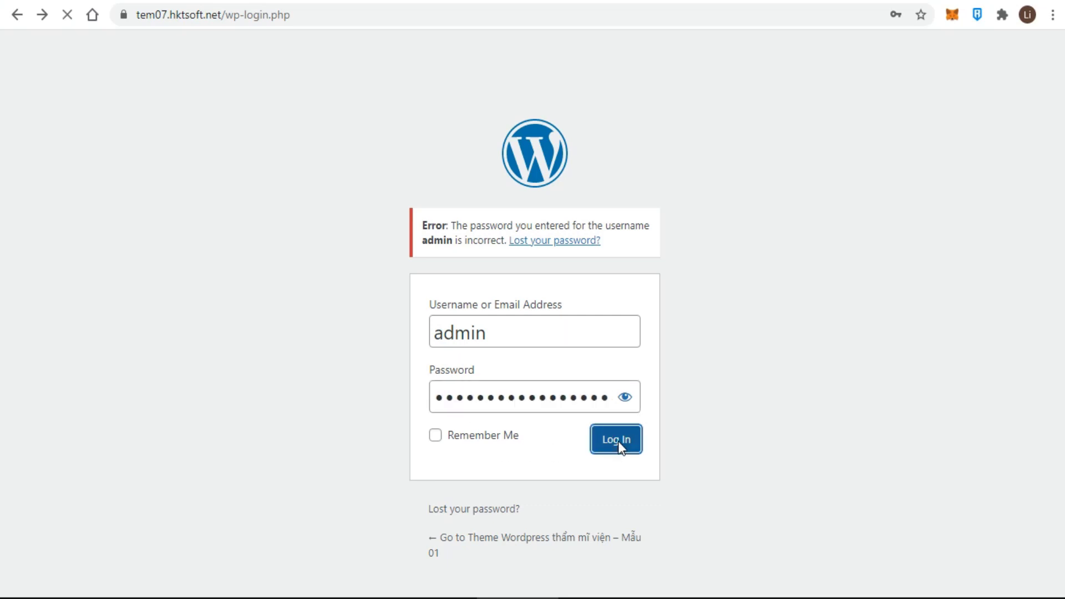
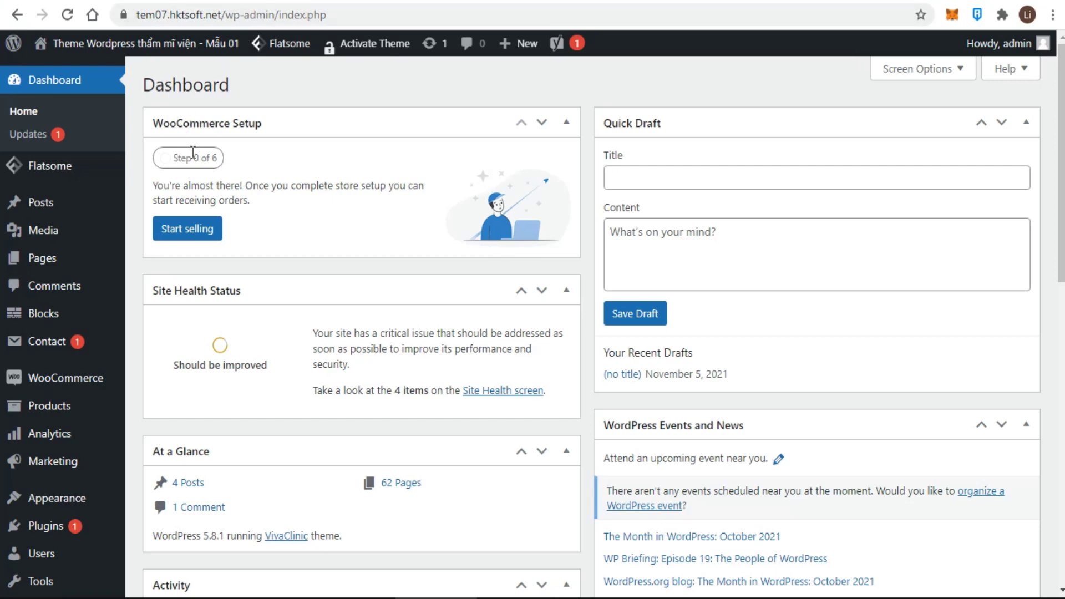
Step: Browse the admin menu, collapsing it to icons only and expanding it back to full labels
scroll(211, 164, down, 7)
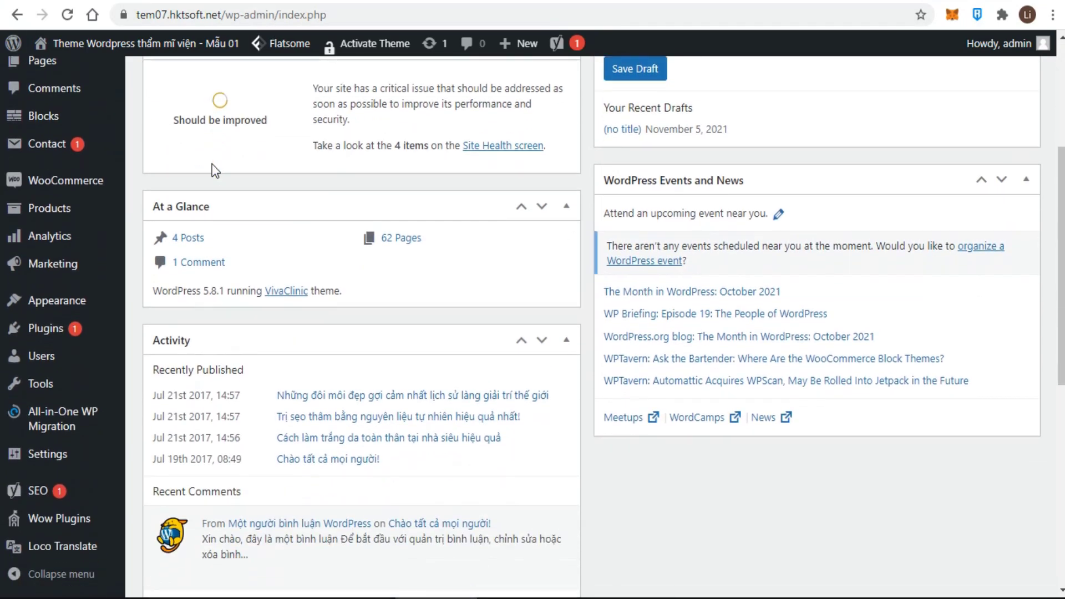
scroll(214, 169, down, 6)
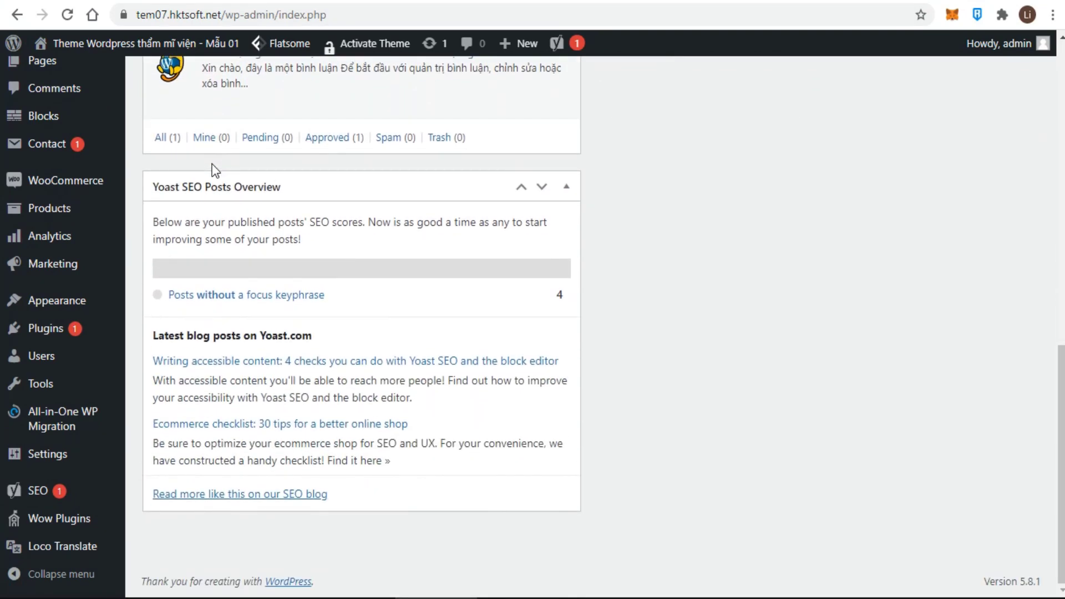
scroll(214, 169, up, 13)
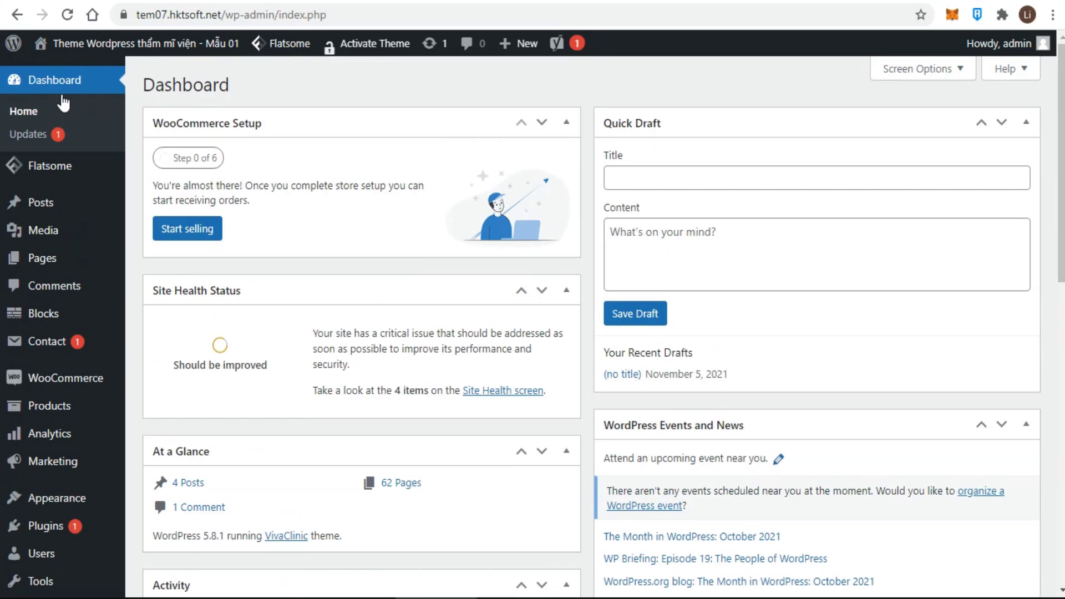
mouse_move(33, 236)
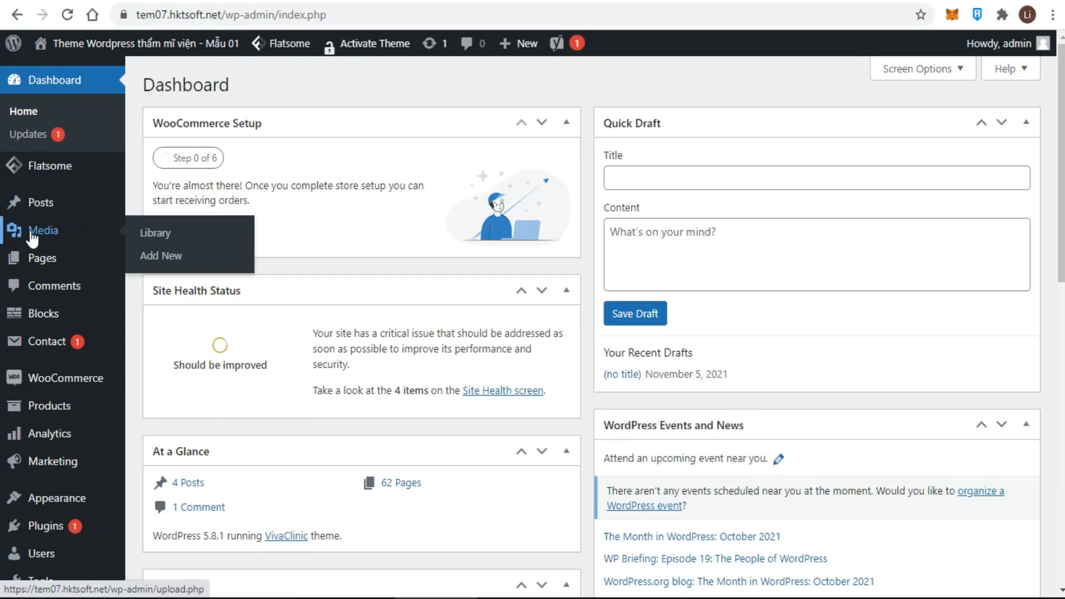
mouse_move(36, 266)
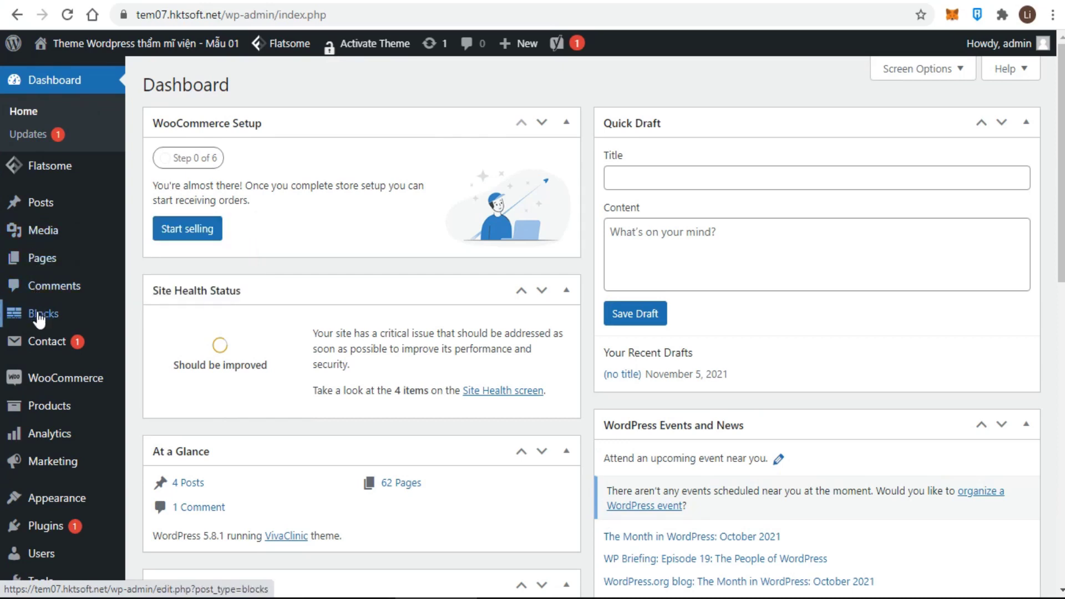
mouse_move(44, 350)
mouse_move(50, 388)
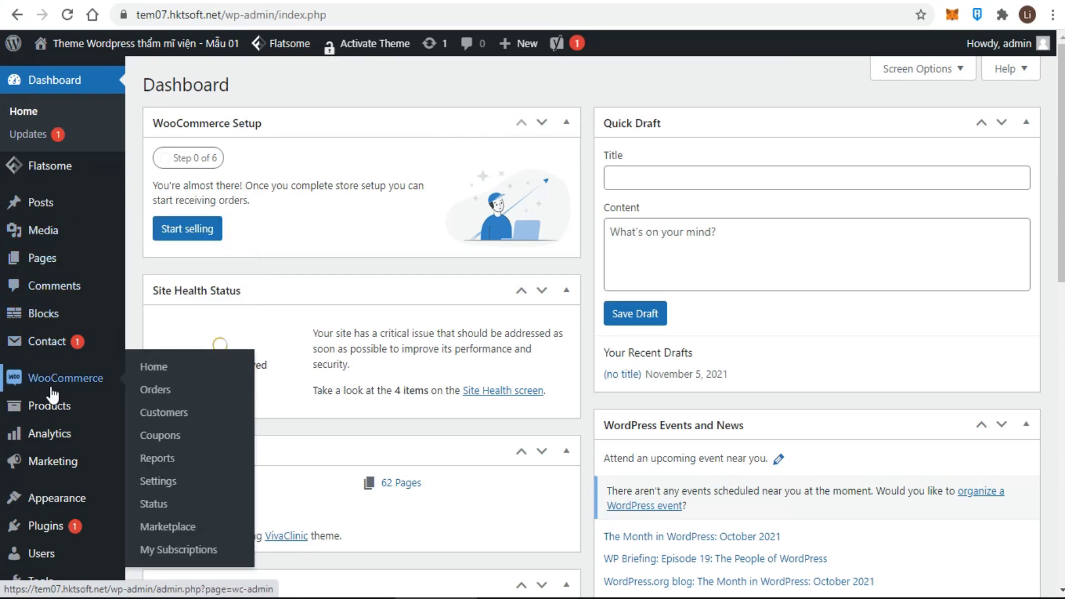
scroll(72, 386, down, 3)
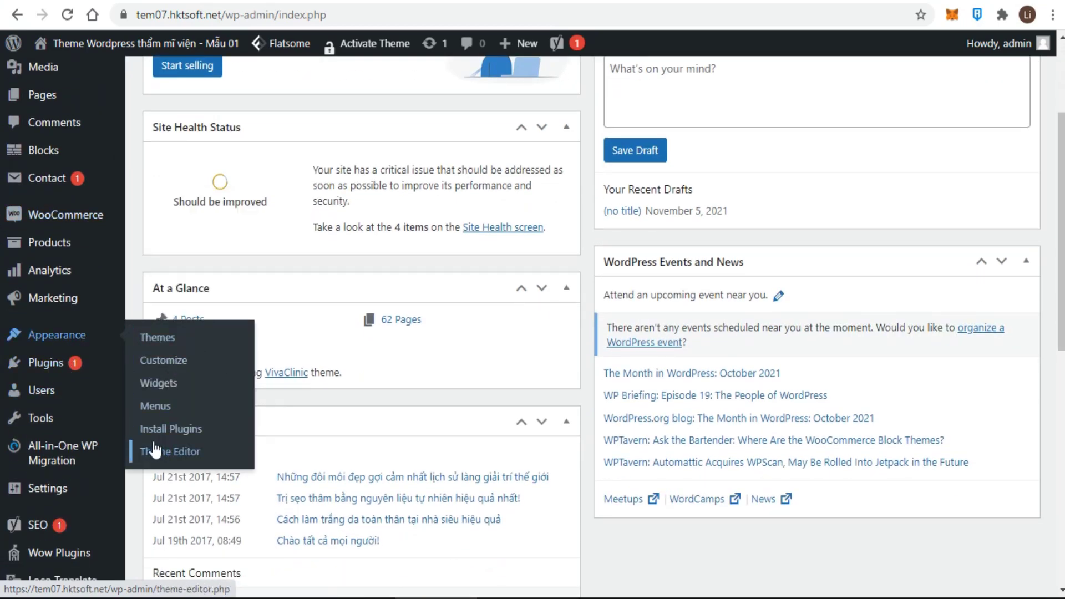
scroll(87, 489, down, 2)
scroll(87, 489, down, 4)
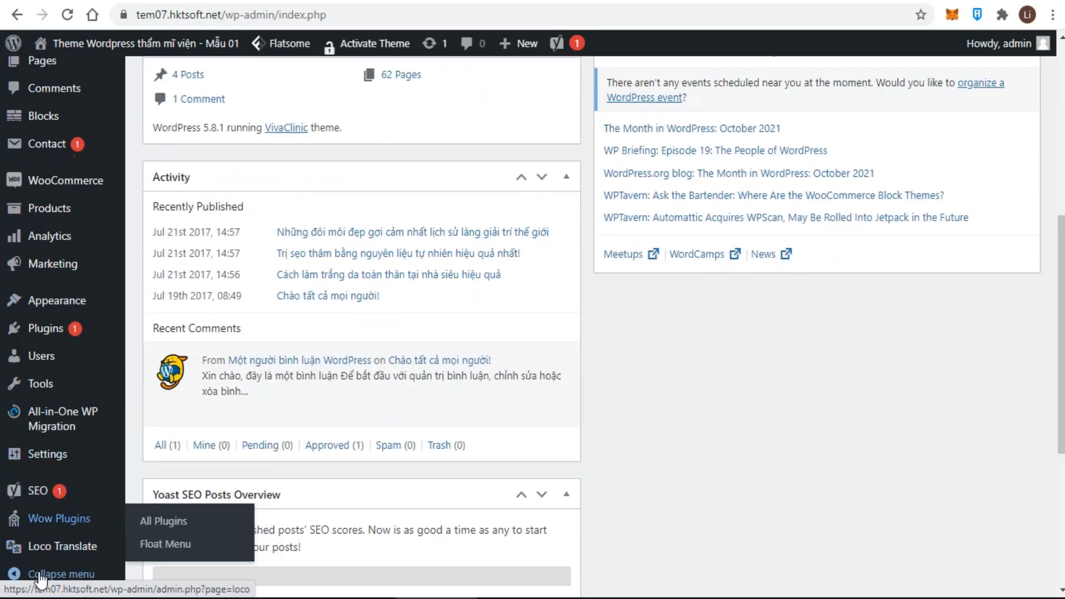
click(61, 574)
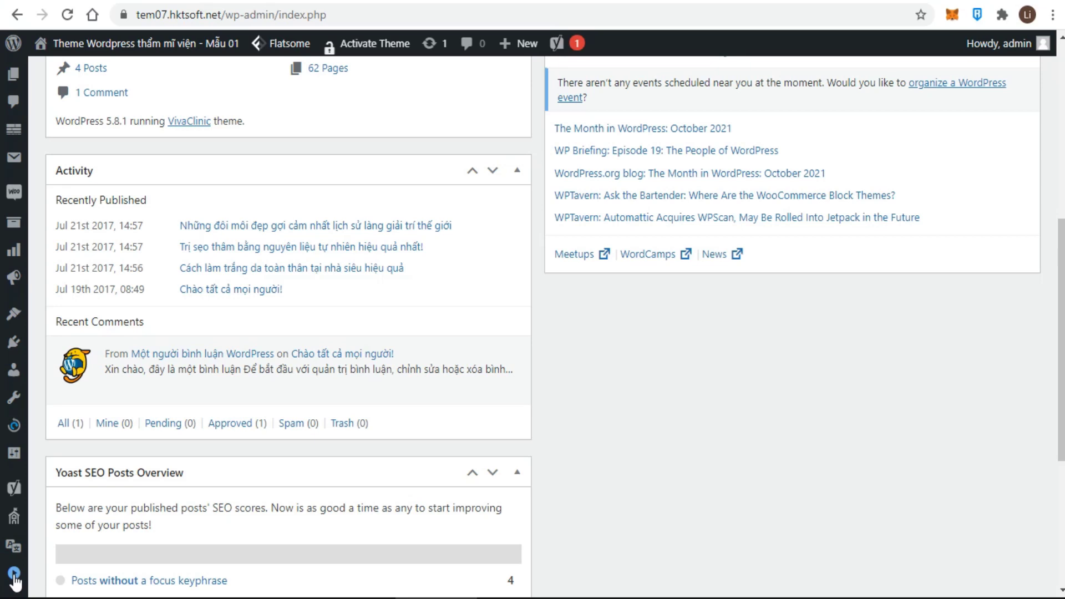
click(14, 574)
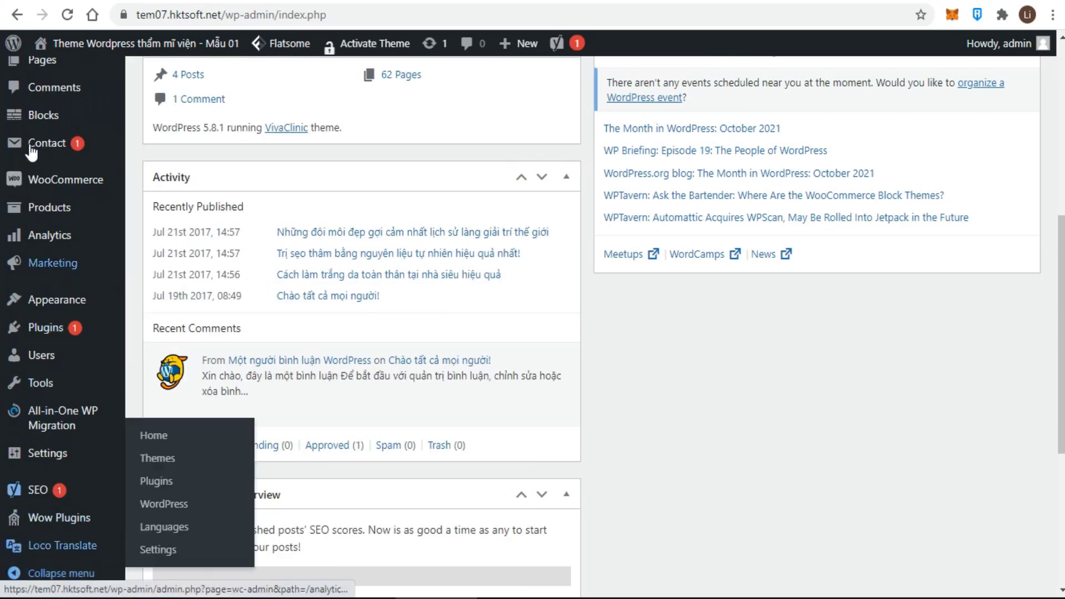
Step: Visit the public Cinderella salon homepage from the site-name menu and look over the Flatsome toolbar menu
mouse_move(12, 48)
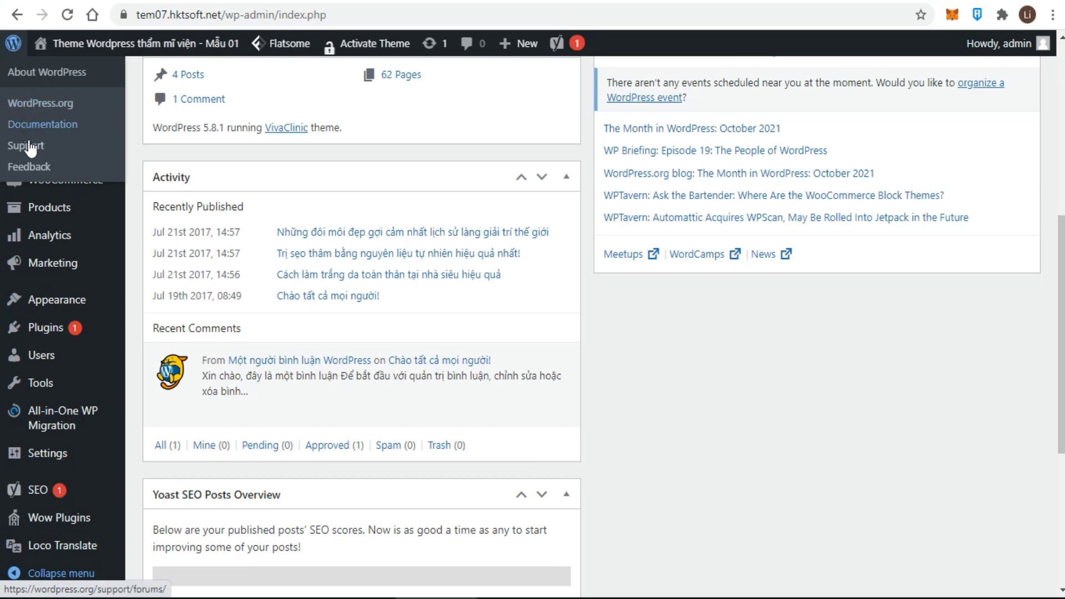
mouse_move(79, 52)
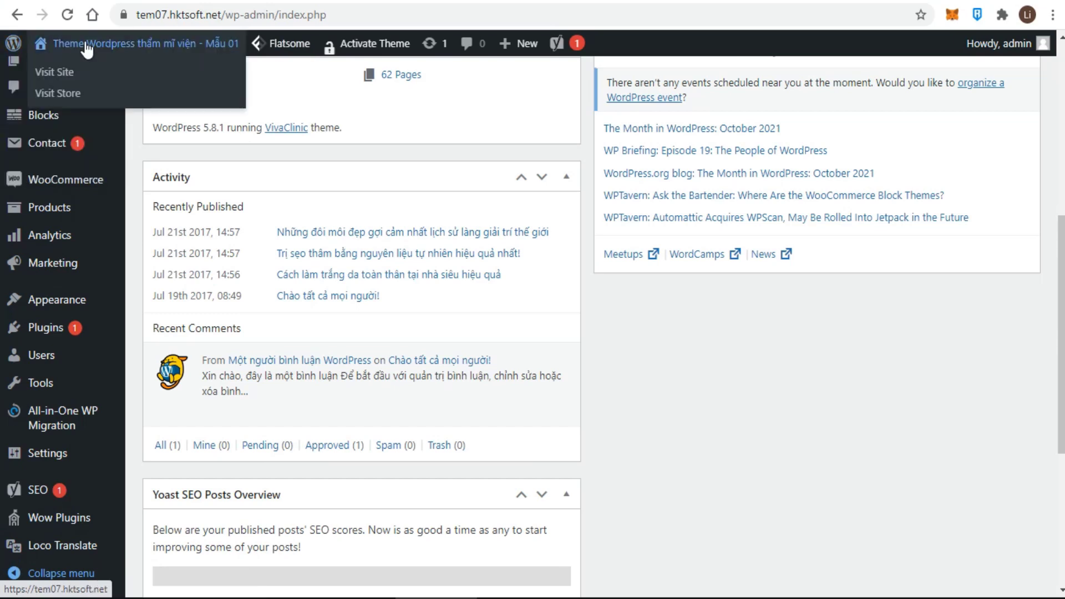
click(61, 75)
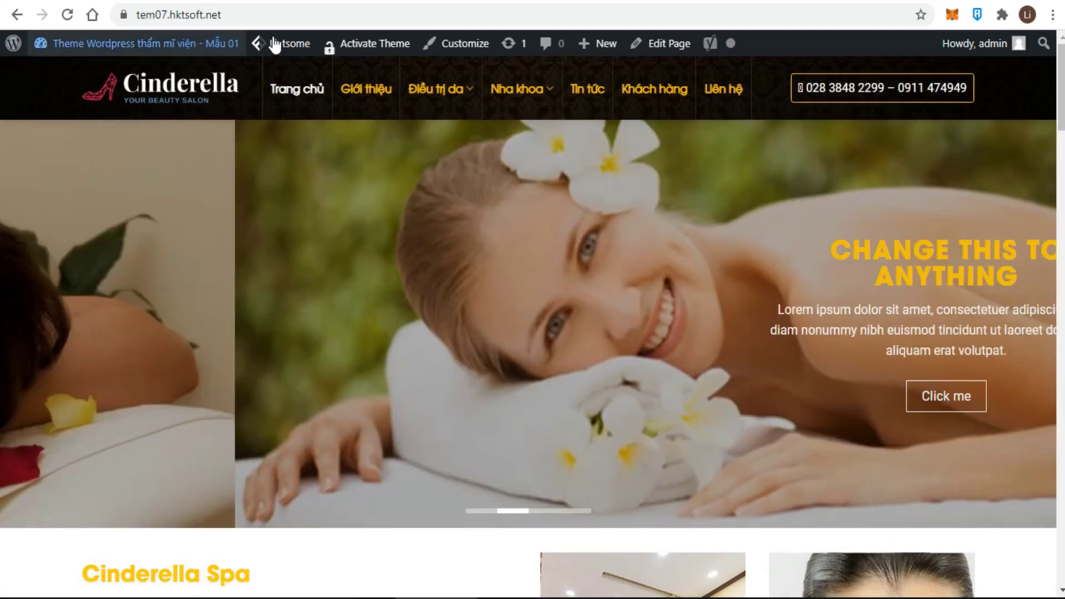
mouse_move(278, 44)
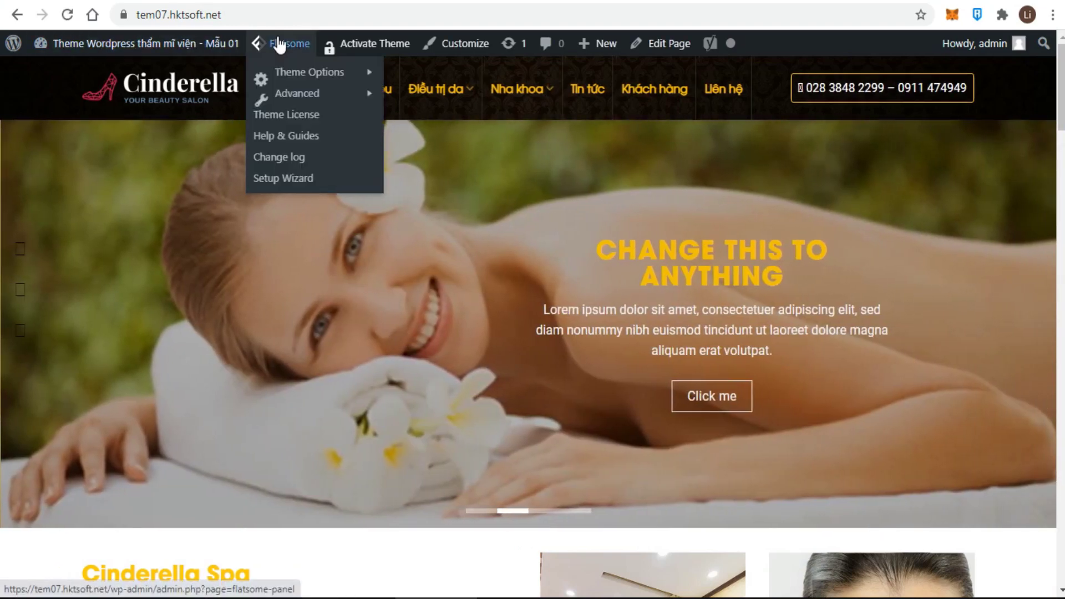
mouse_move(304, 74)
mouse_move(419, 88)
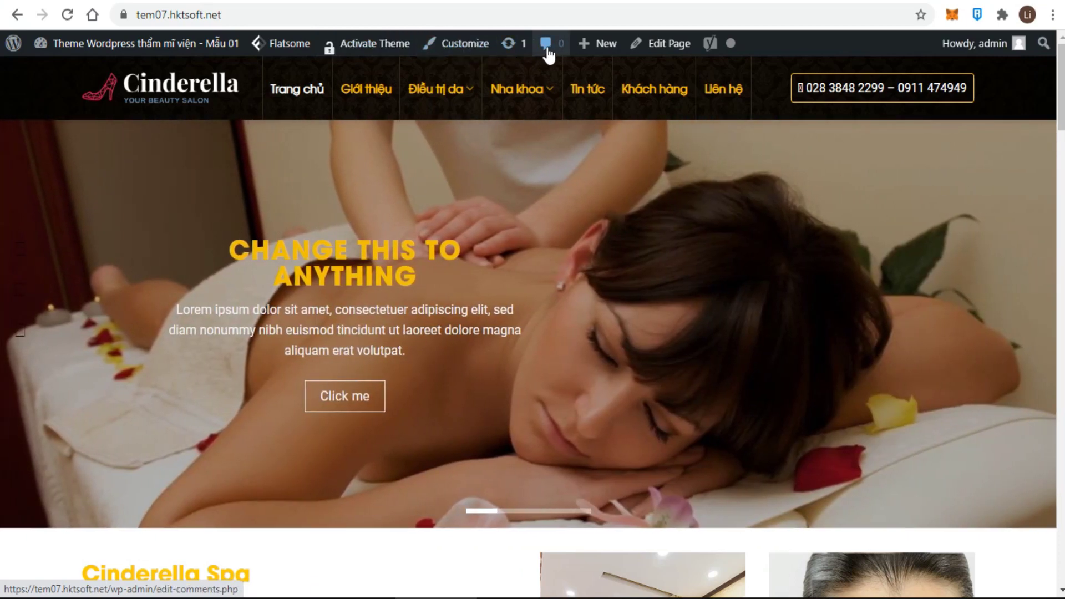
Step: View the comments list, then a blank new post, and check the Howdy, admin account menu
click(547, 47)
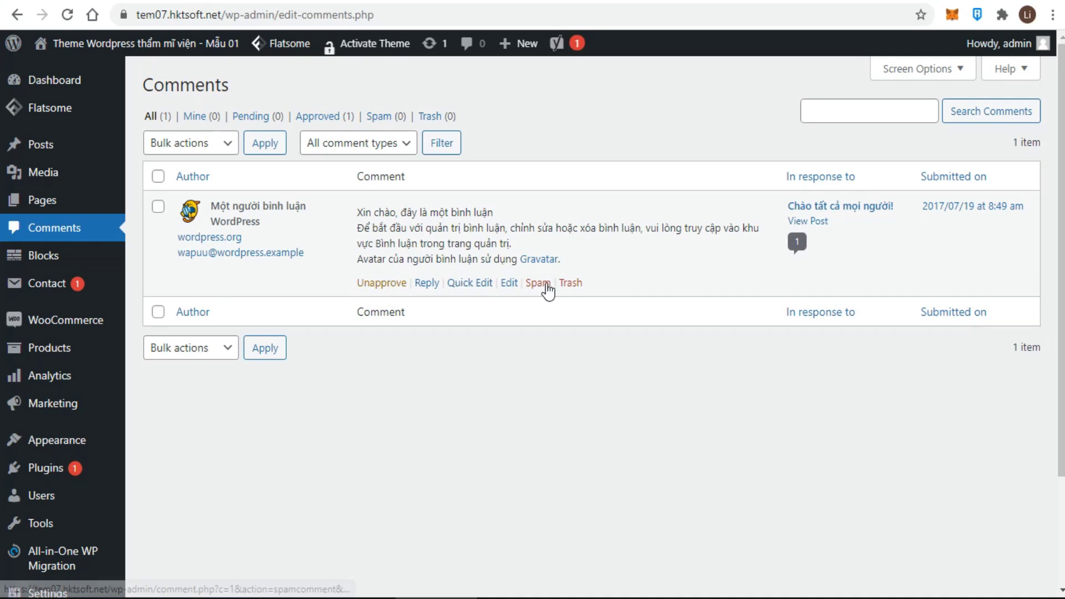
mouse_move(515, 54)
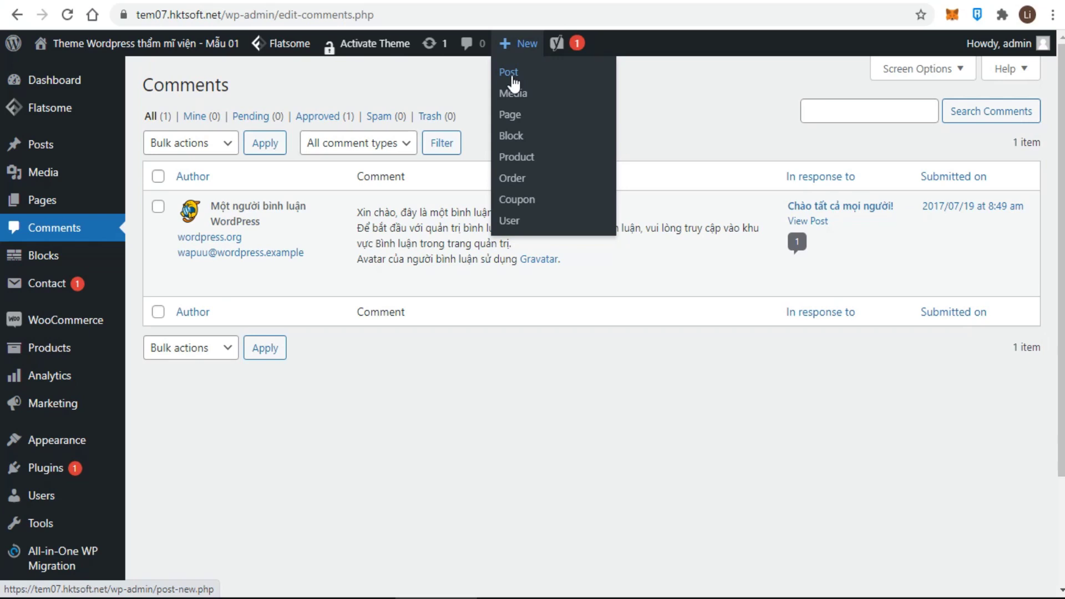
click(510, 77)
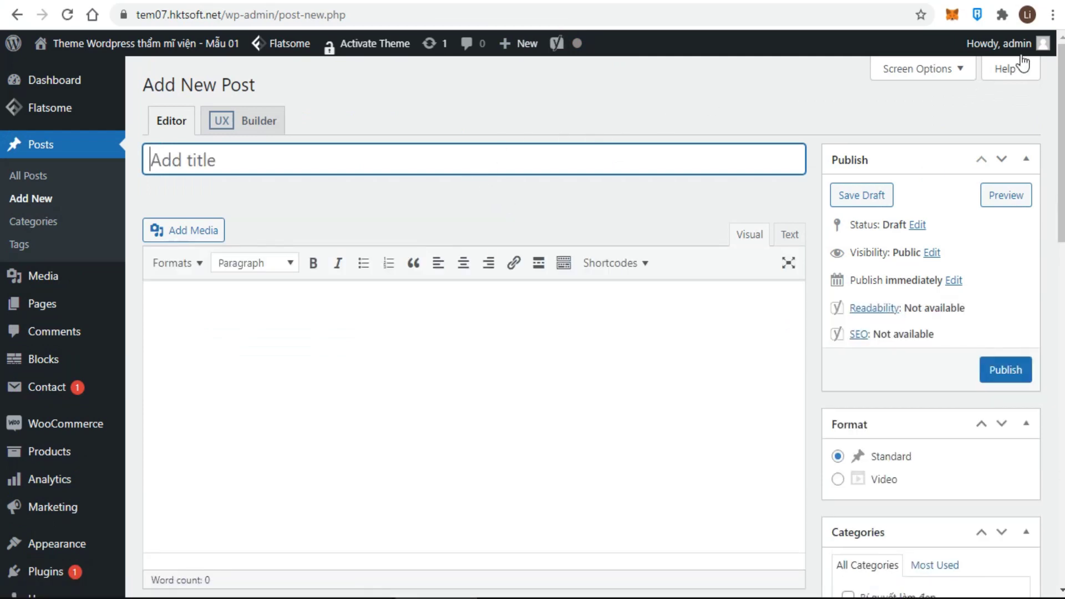
mouse_move(1031, 44)
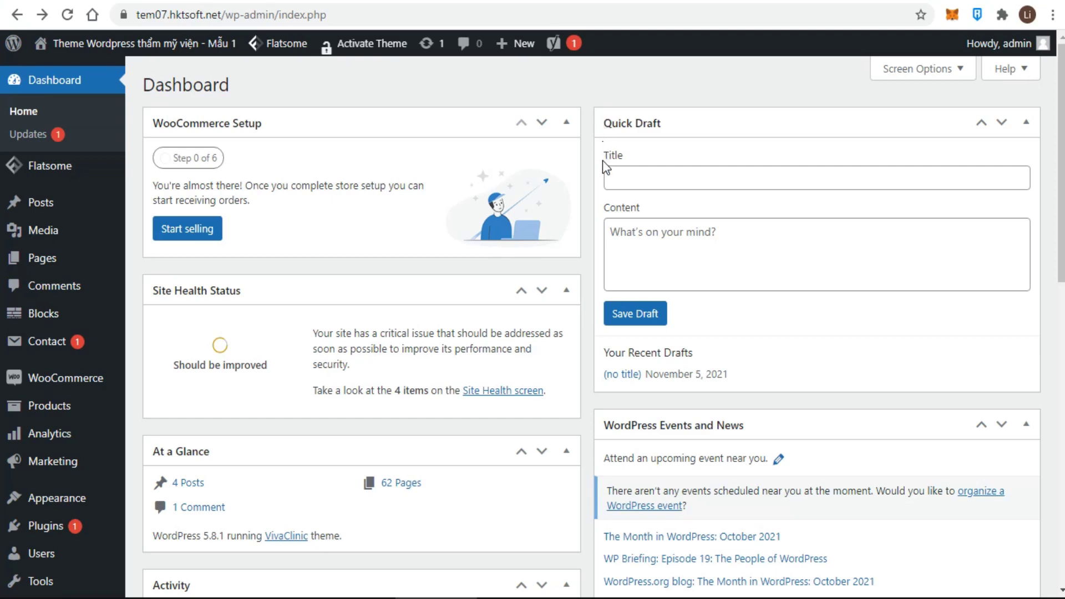
scroll(603, 160, down, 2)
scroll(602, 161, down, 6)
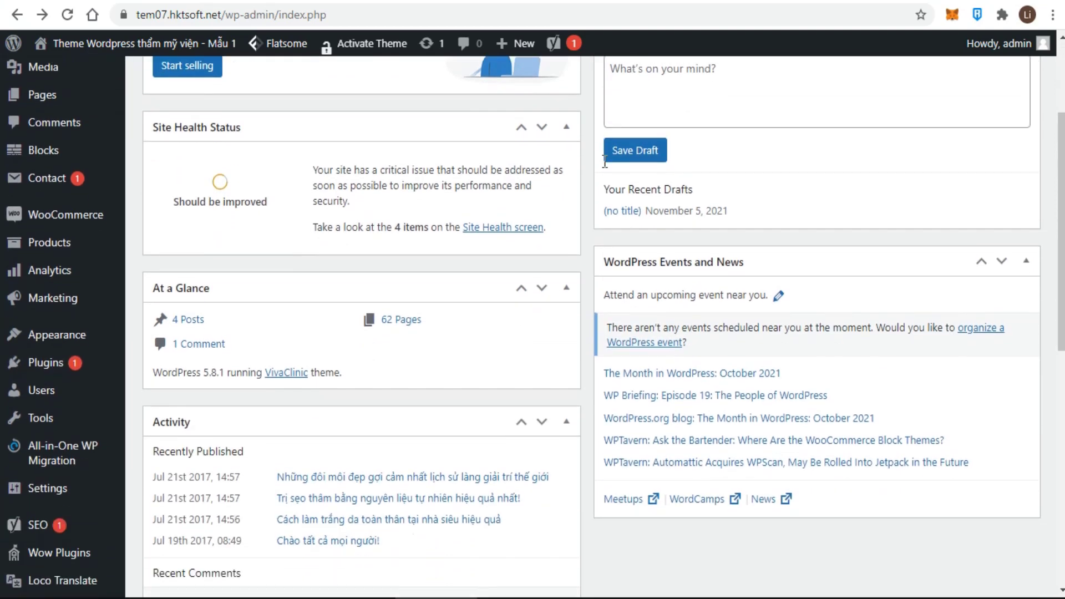
scroll(607, 166, down, 2)
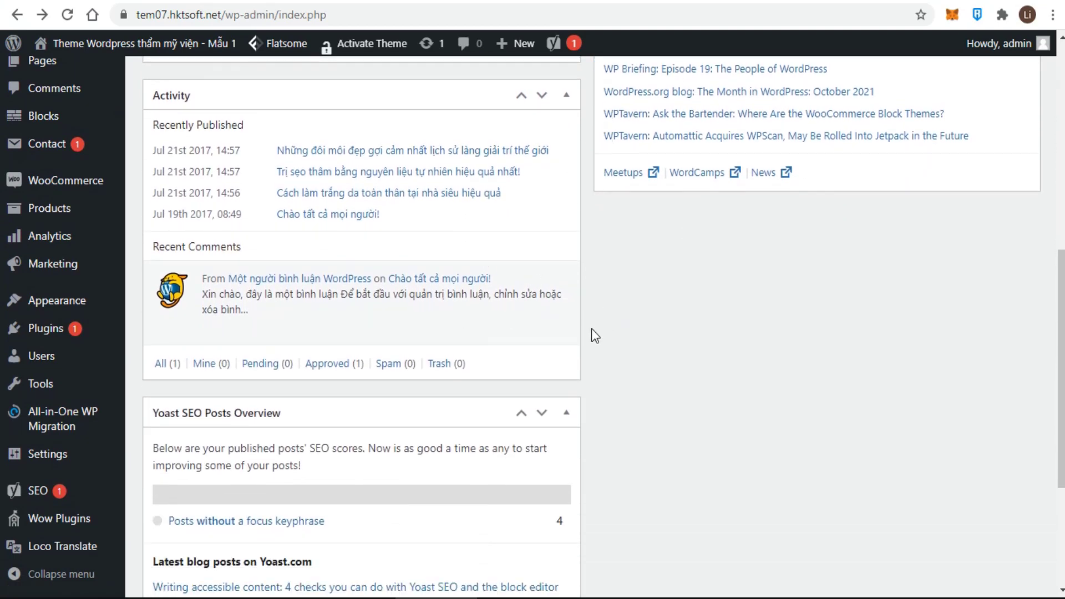
scroll(589, 332, down, 5)
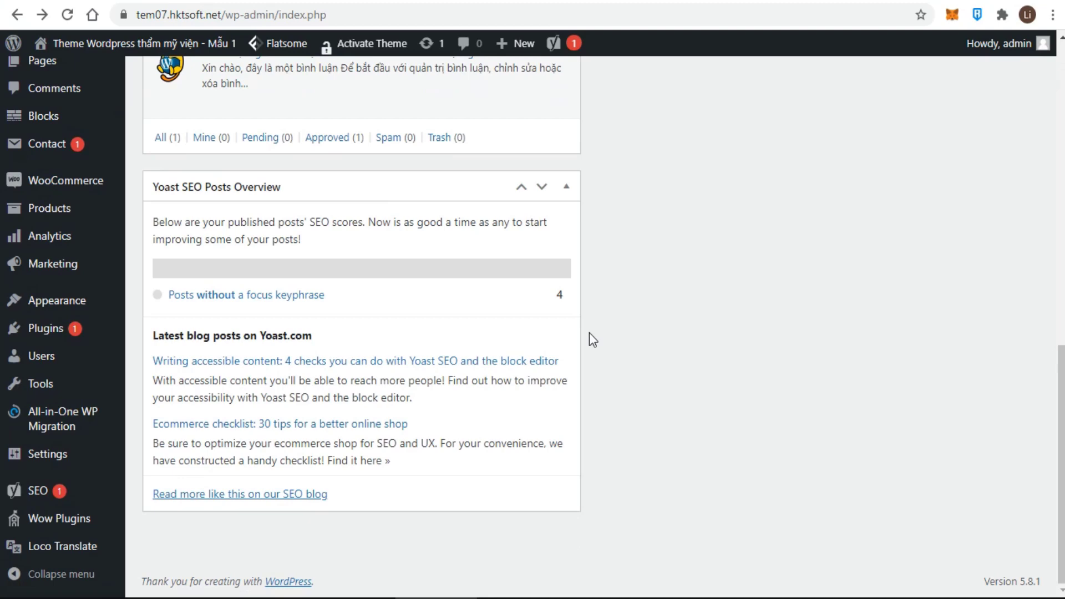
scroll(589, 332, up, 6)
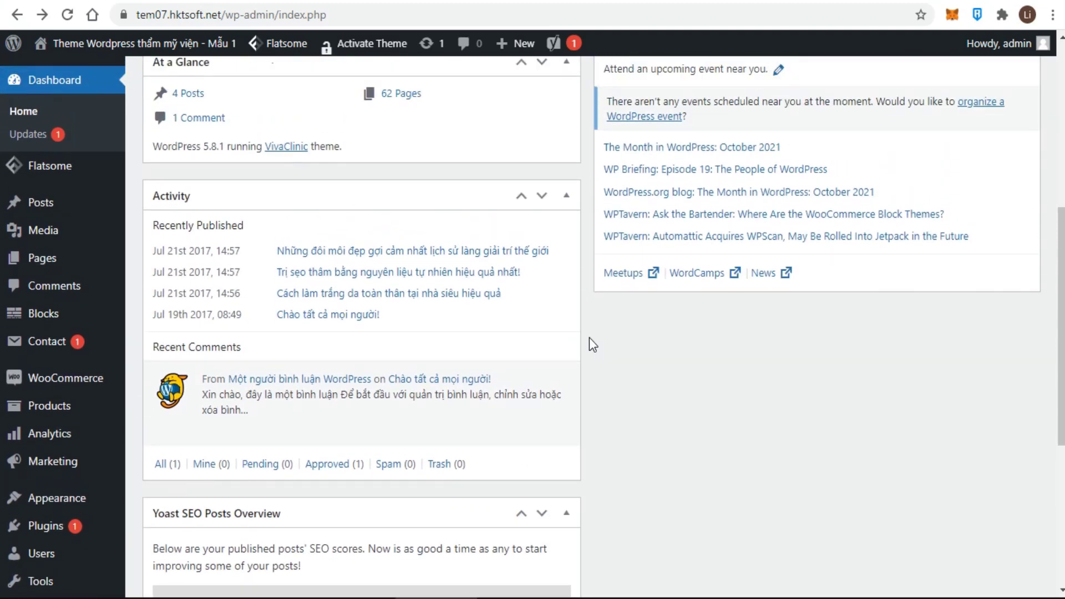
scroll(589, 337, up, 4)
scroll(589, 338, up, 3)
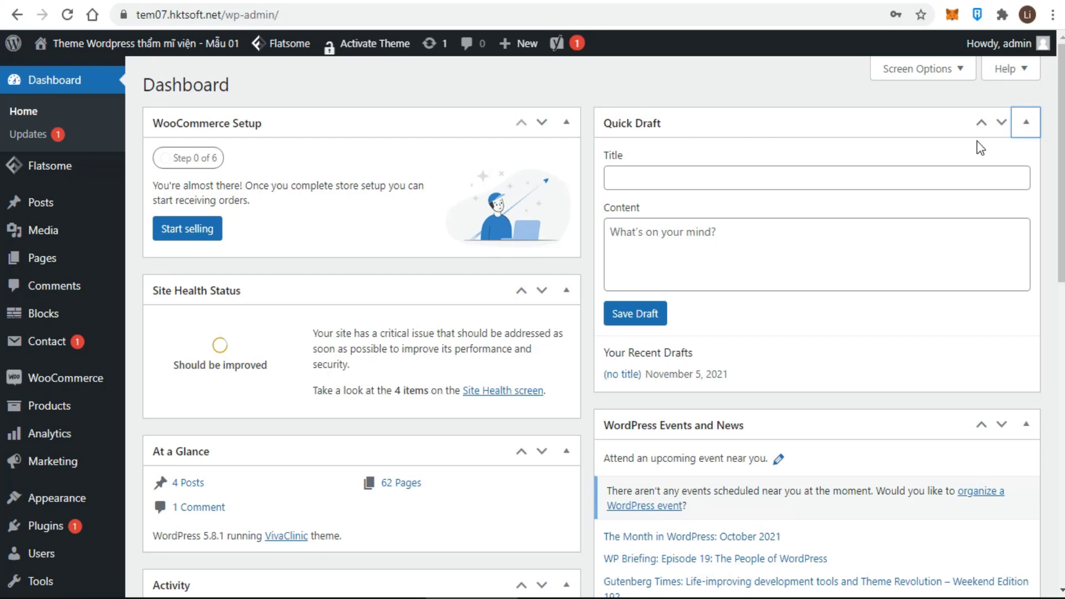
click(1026, 126)
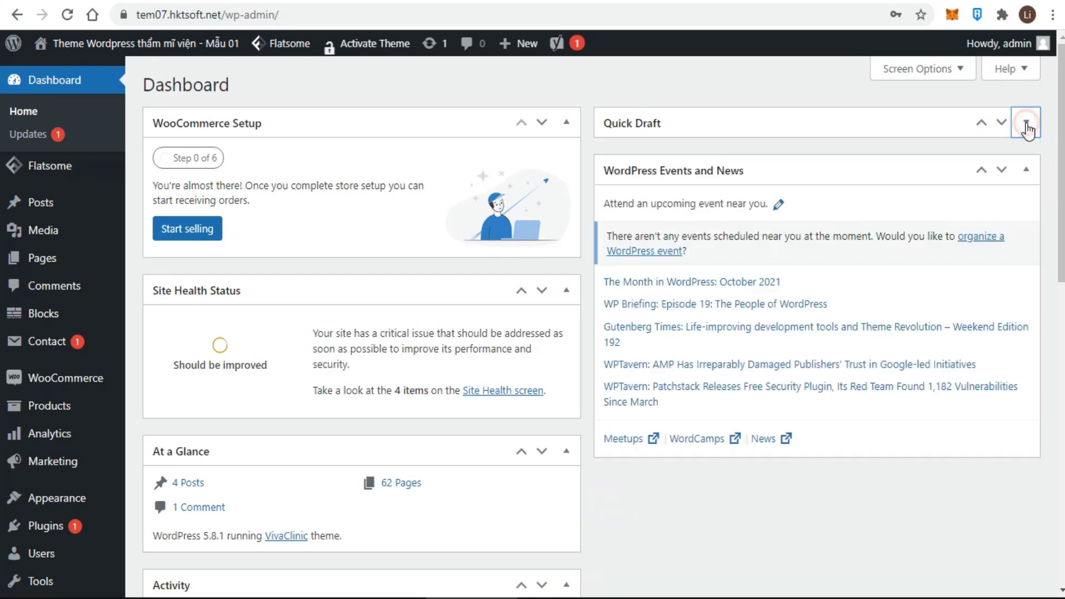
click(1026, 124)
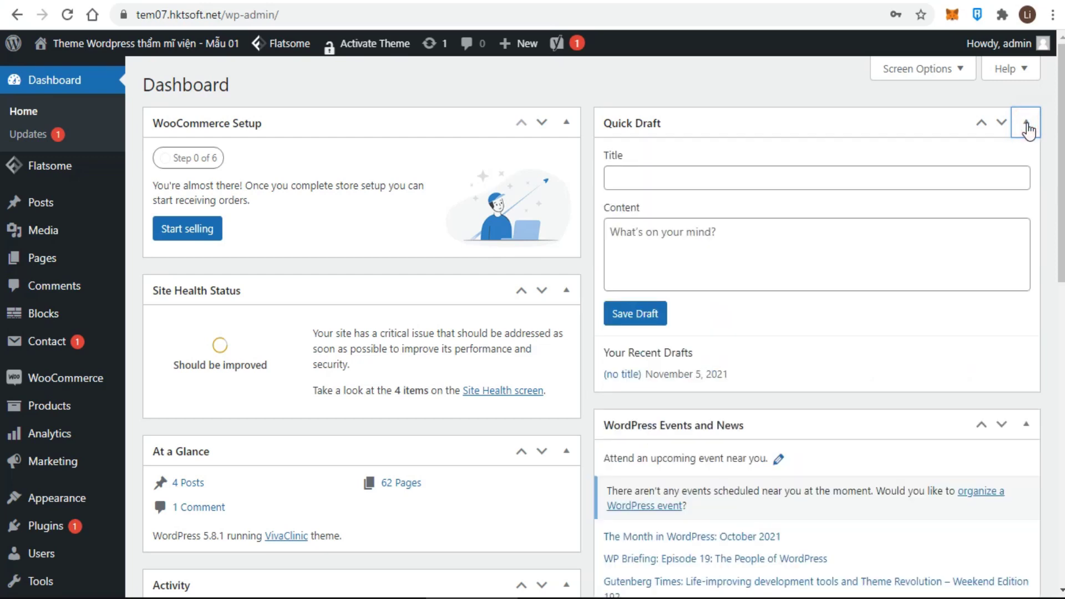
click(566, 126)
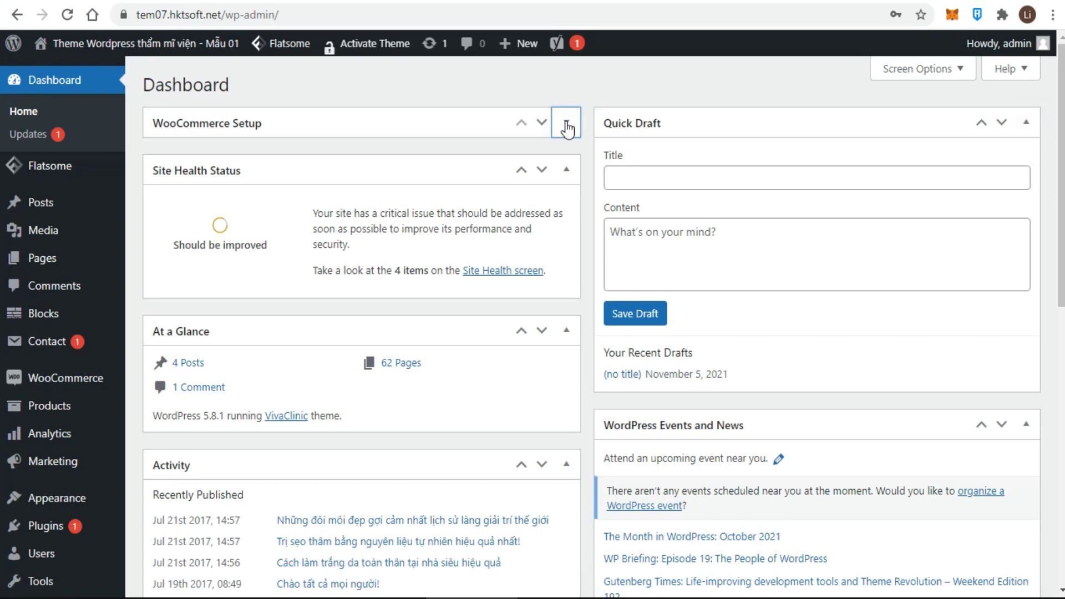
click(566, 125)
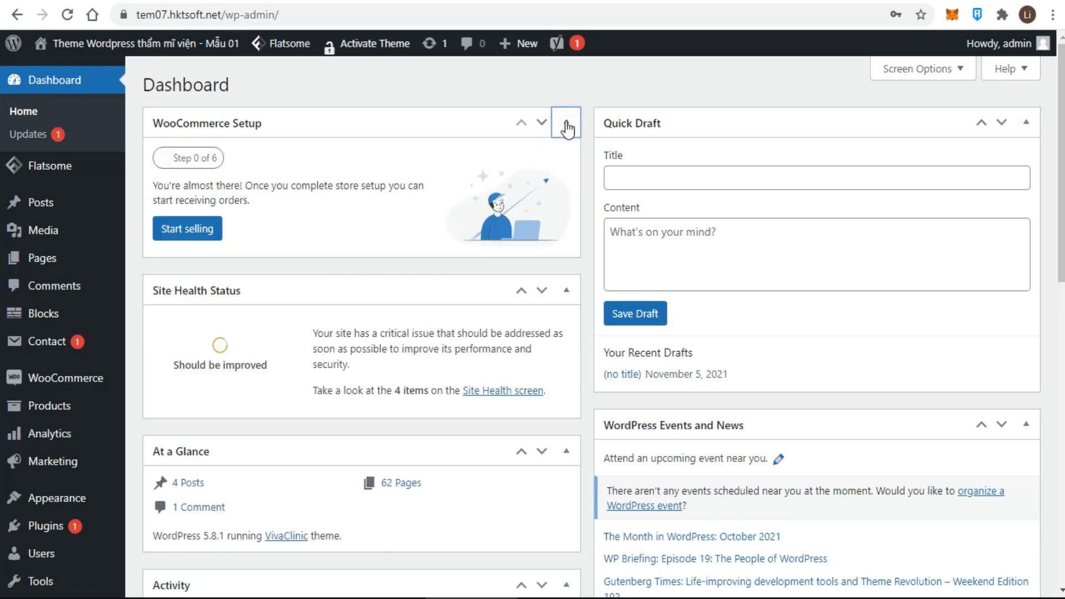
Step: In Screen Options, toggle the Welcome and Yoast SEO Posts Overview boxes back to their original state
click(964, 71)
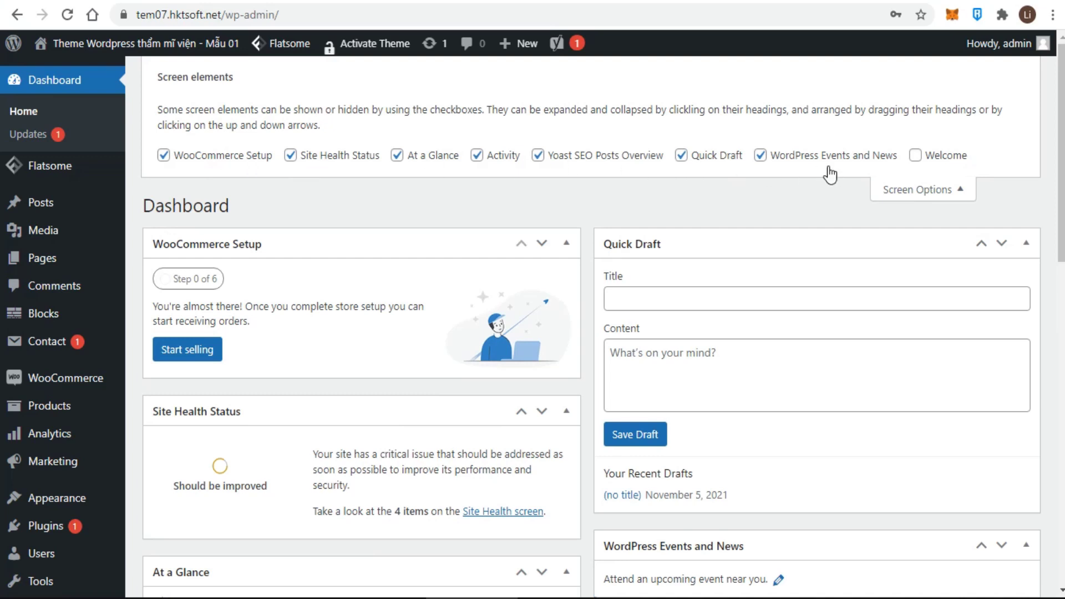
click(917, 158)
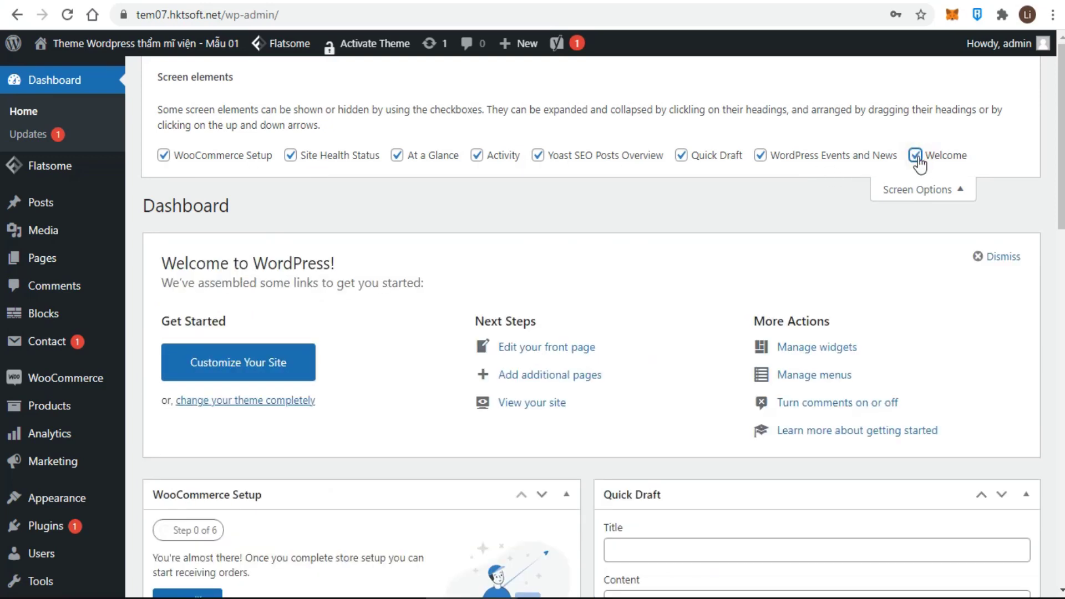
click(917, 159)
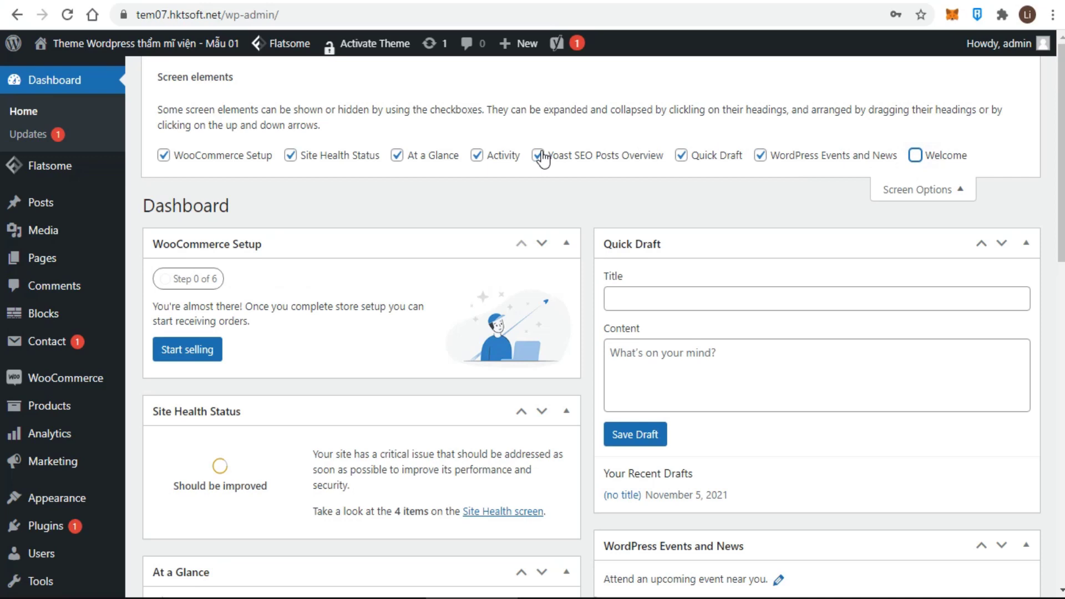
click(539, 157)
click(539, 156)
Step: Close Screen Options, read the Navigation, Layout, Content and Overview help topics, then close Help
click(957, 194)
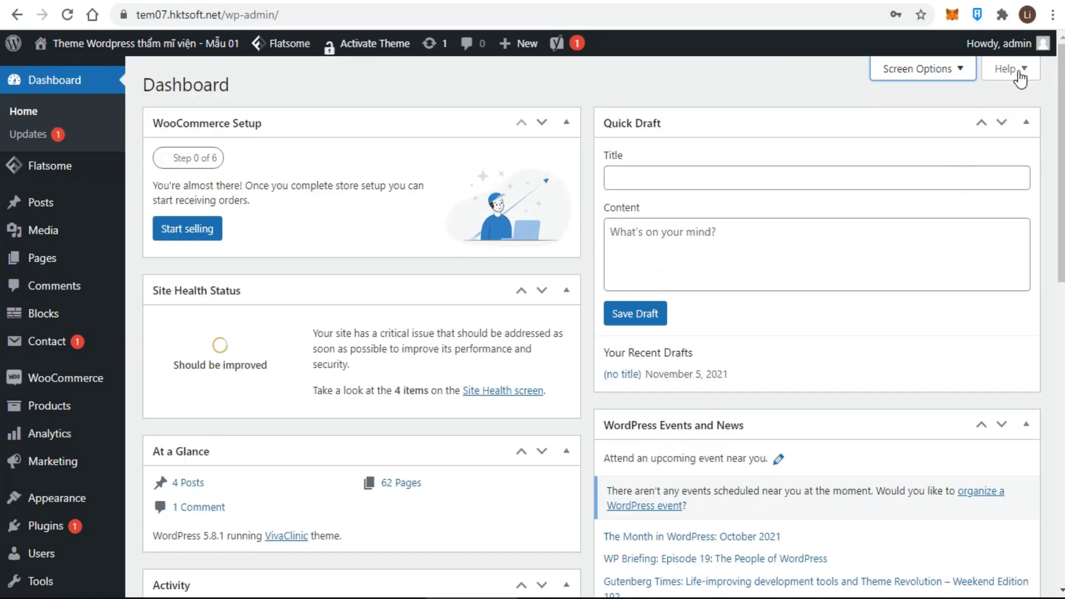
click(1026, 71)
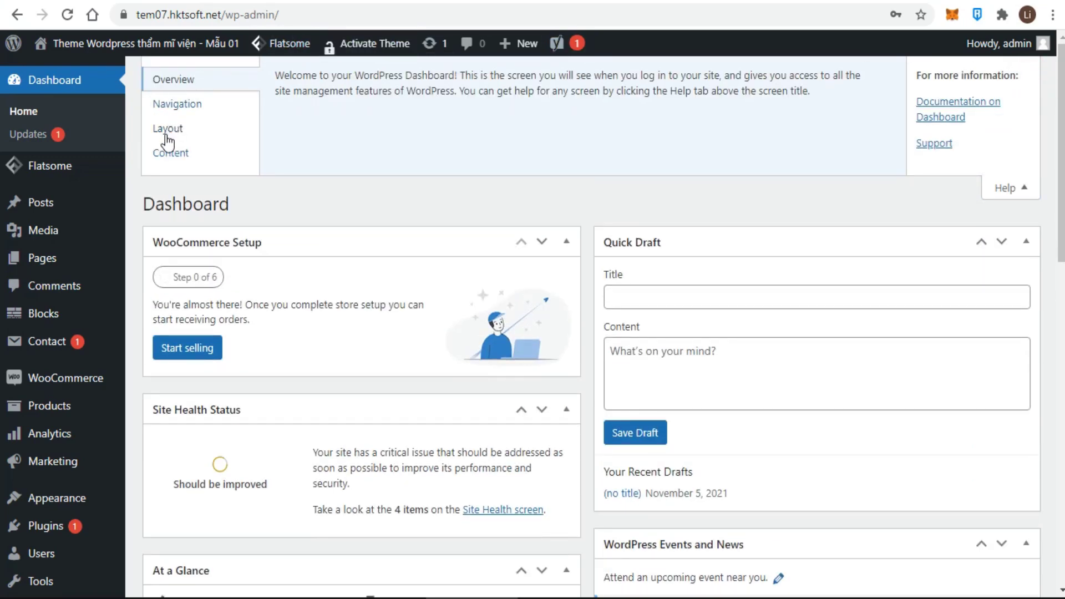
click(183, 105)
click(176, 124)
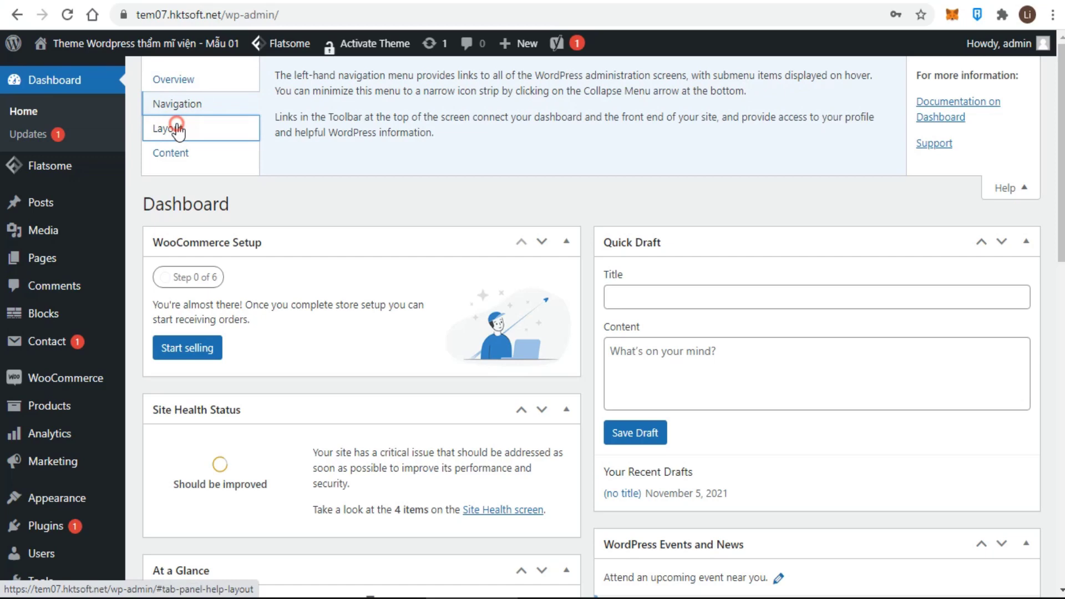
click(172, 151)
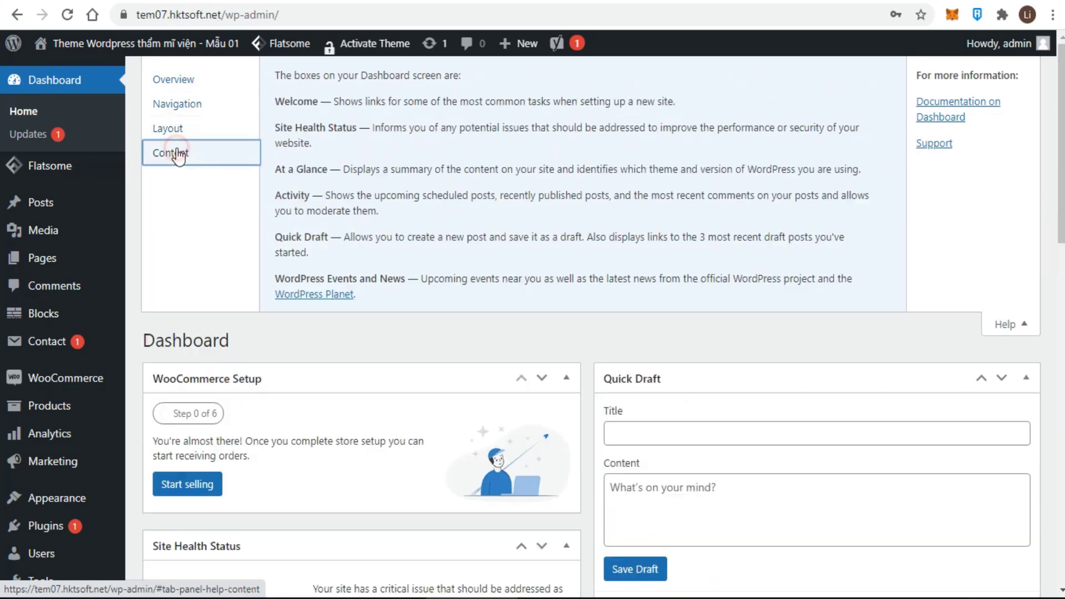
click(181, 81)
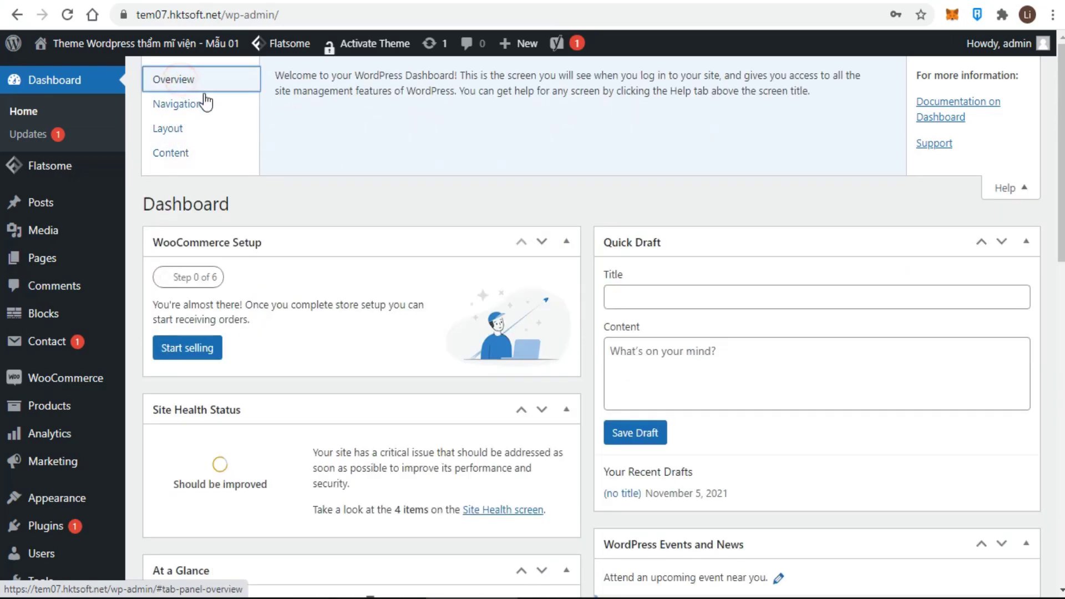
click(1012, 188)
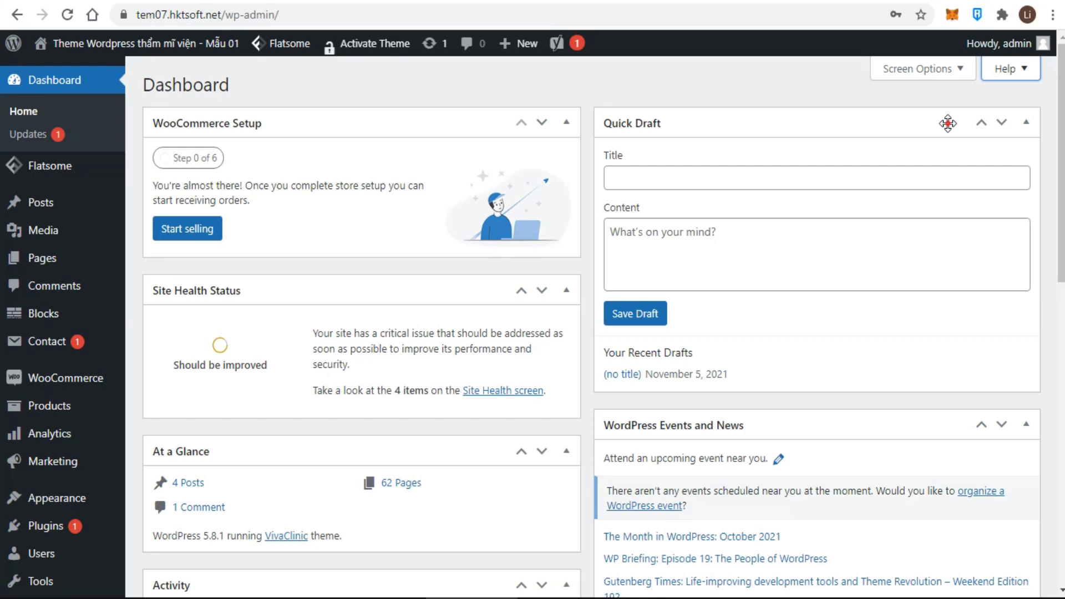
mouse_move(948, 123)
mouse_down()
mouse_move(880, 166)
mouse_move(478, 195)
mouse_move(423, 218)
mouse_move(586, 341)
mouse_move(893, 404)
mouse_move(910, 309)
mouse_move(972, 135)
mouse_move(953, 132)
mouse_up()
scroll(972, 226, down, 4)
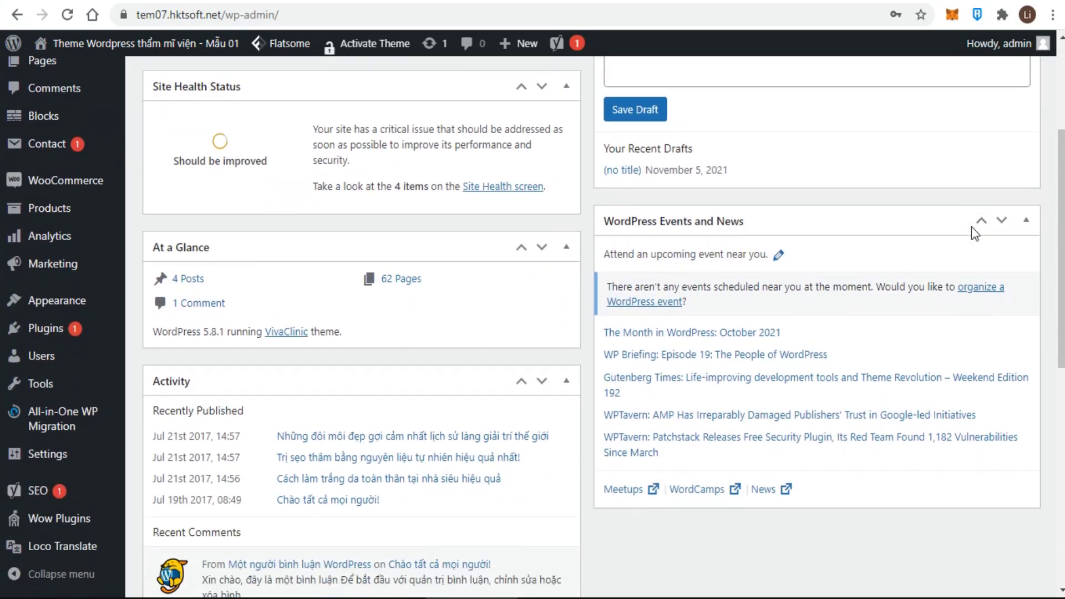
scroll(695, 483, down, 4)
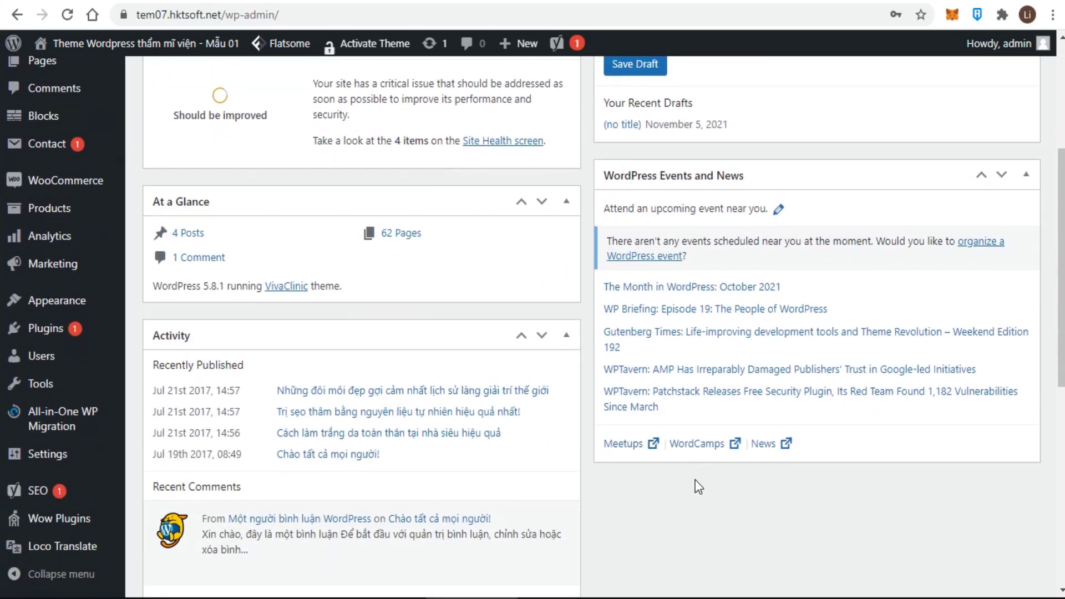
scroll(698, 487, down, 3)
scroll(698, 486, up, 12)
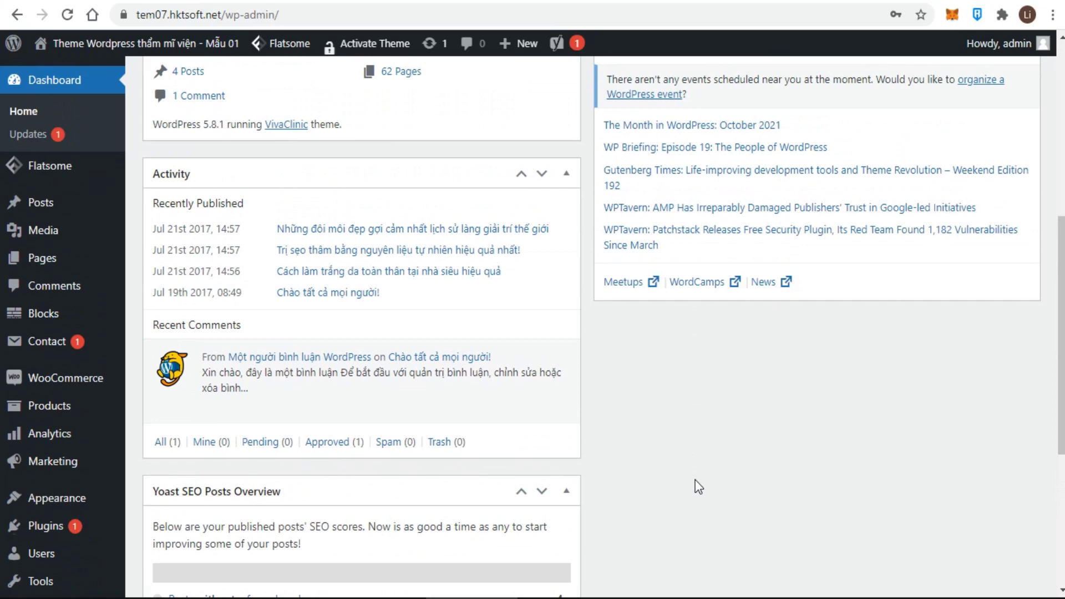